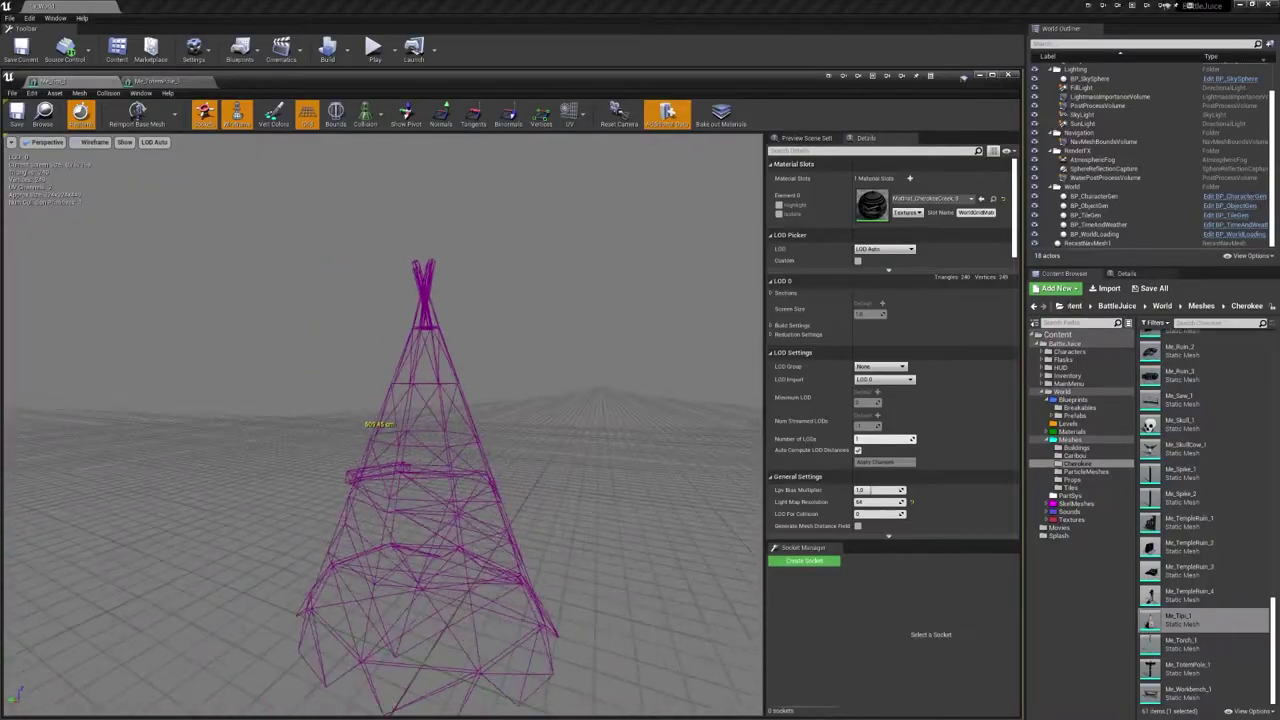
# Switch the viewport to Lit mode to show the tipi fully textured
pyautogui.hotkey('alt', '4')
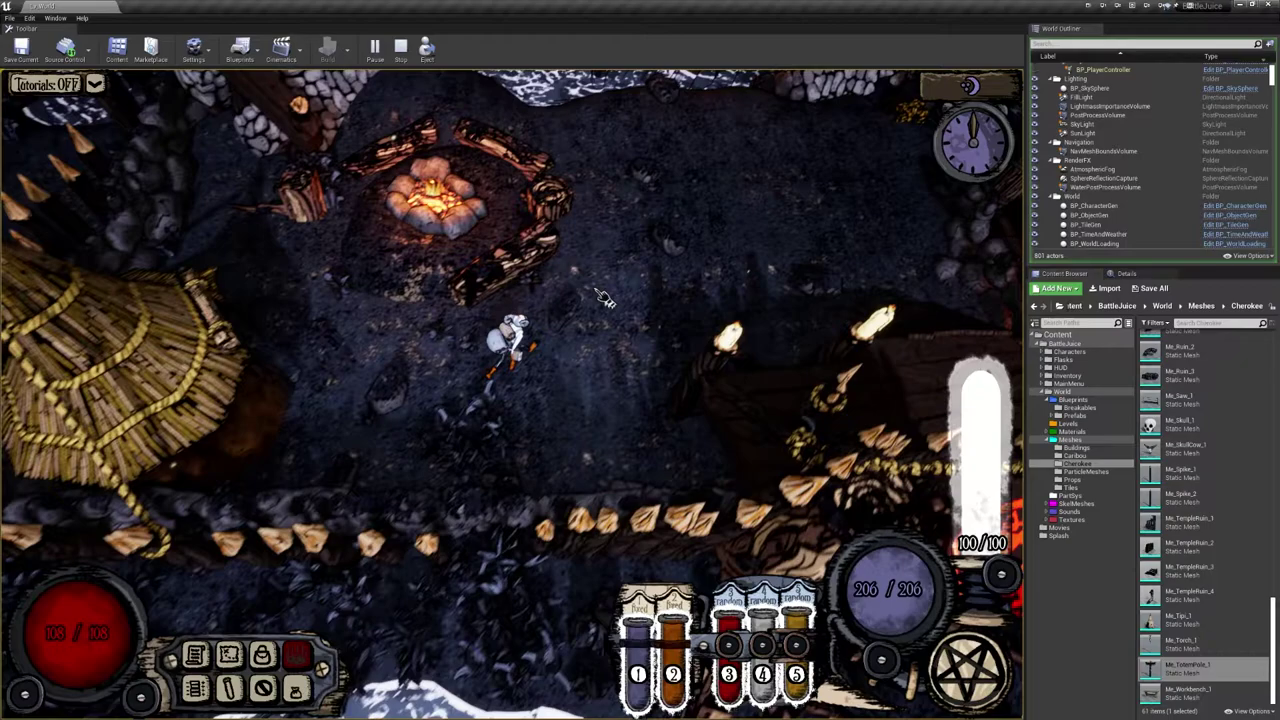
# Move the alchemist north-east through the camp during Play In Editor
pyautogui.press('w')
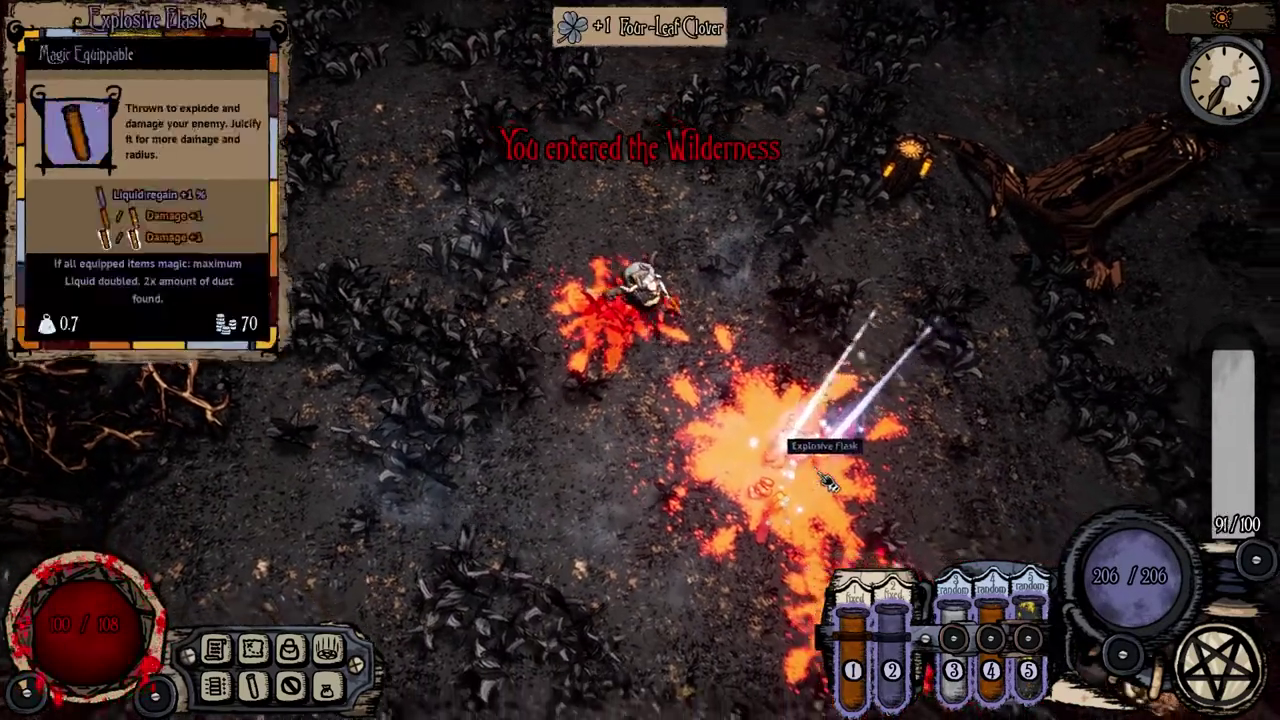
# Pick up the dropped Explosive Flask and open the inventory
pyautogui.click(828, 483)
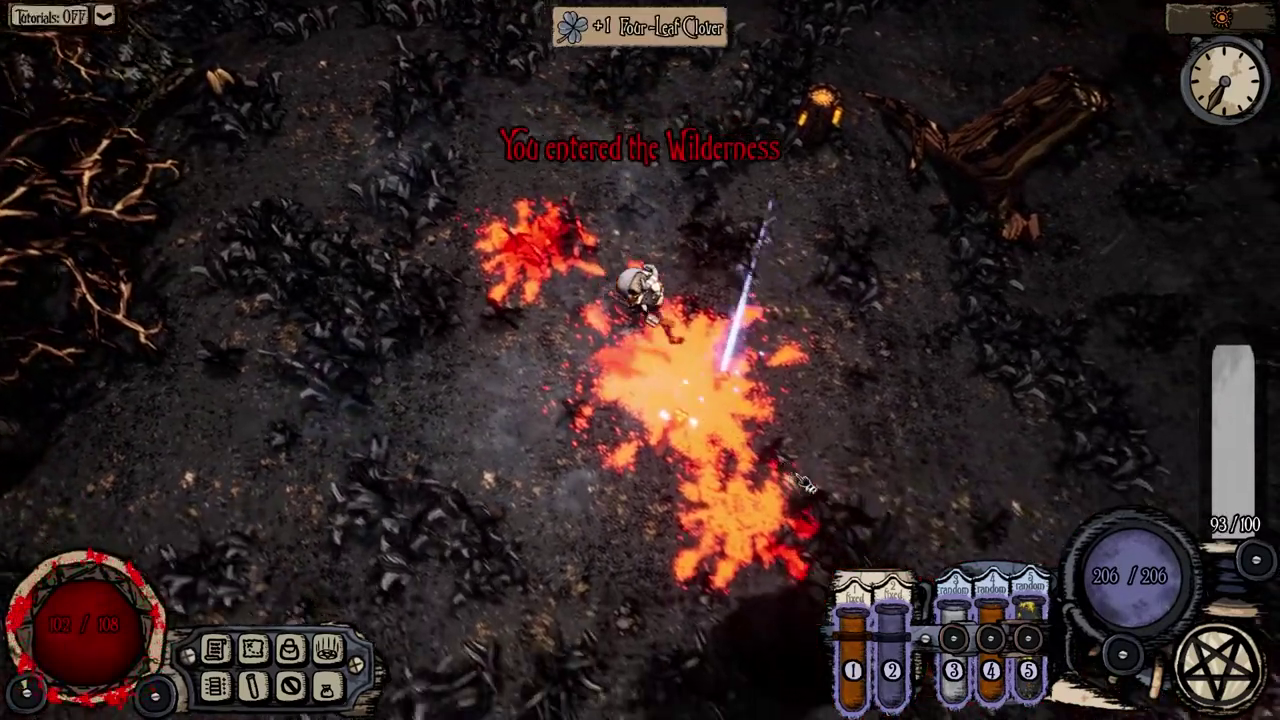
pyautogui.press('i')
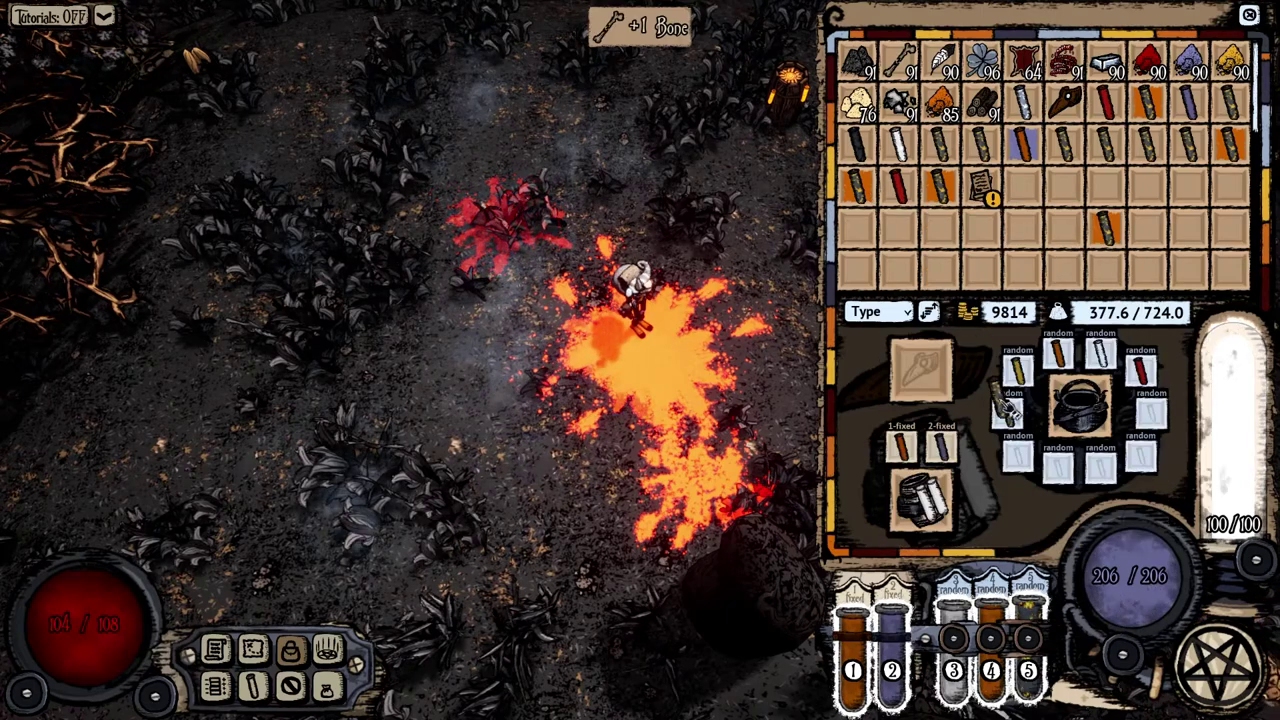
# Remove the orange flask and the Shell Flask of Turtle Doves from the inventory
pyautogui.click(1022, 455)
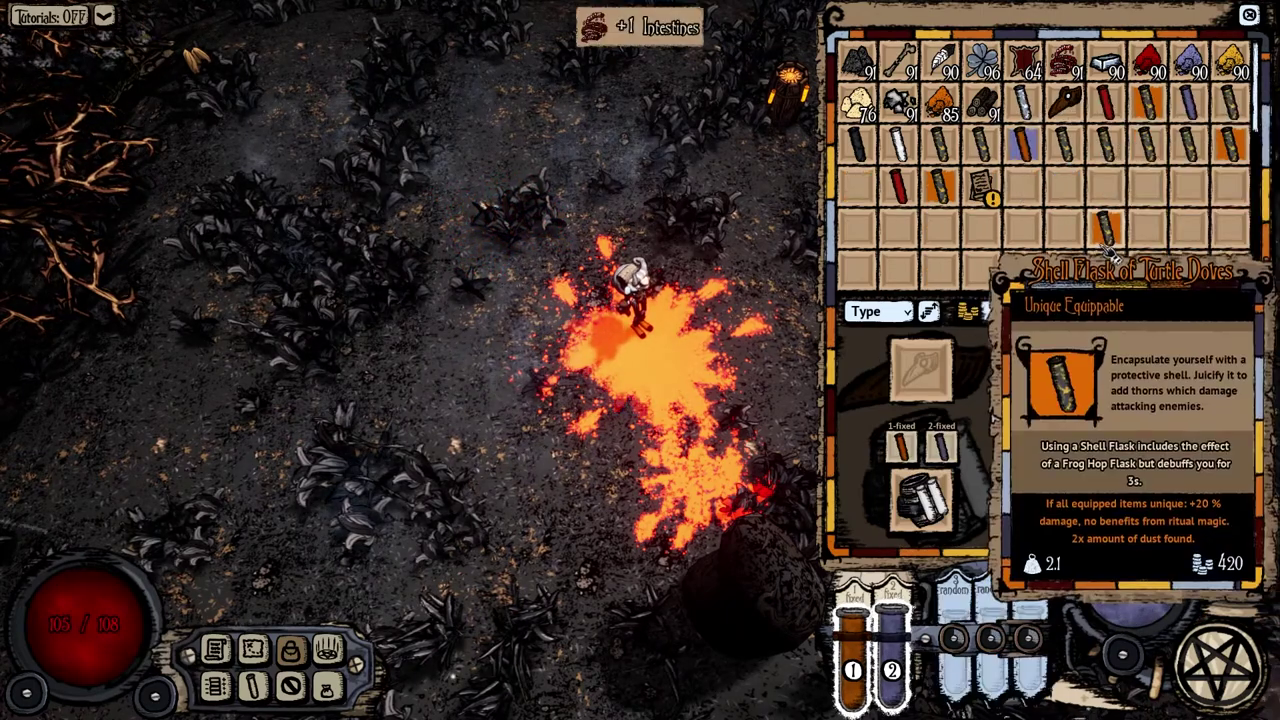
pyautogui.click(1104, 232)
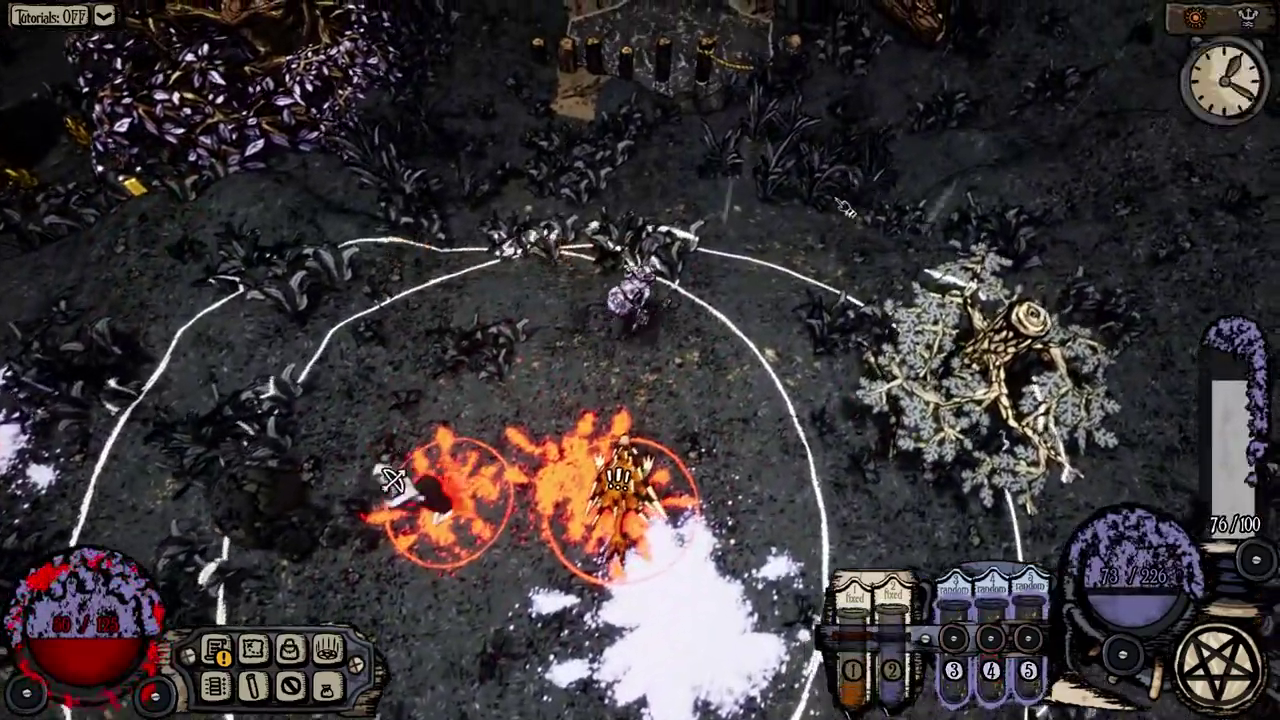
# Walk north to the Porcupine Champion and blast it with vials 1 and 2
pyautogui.click(845, 207)
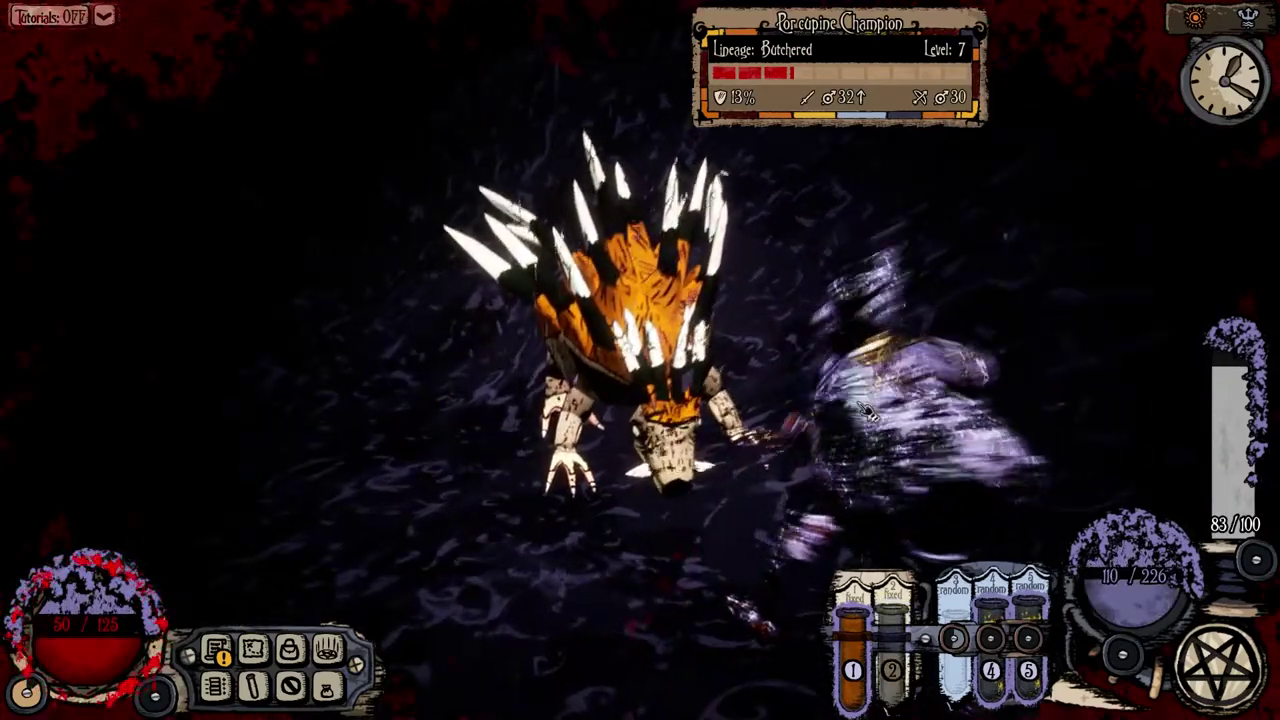
pyautogui.press('1')
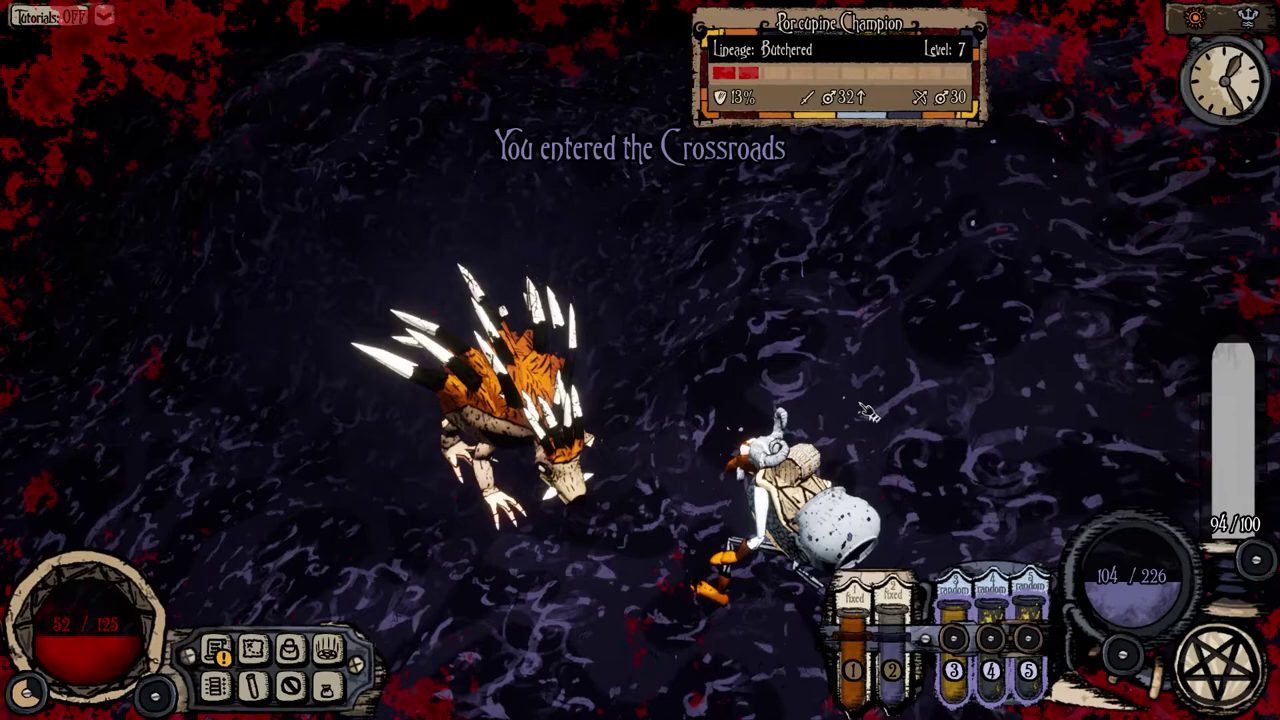
pyautogui.press('1')
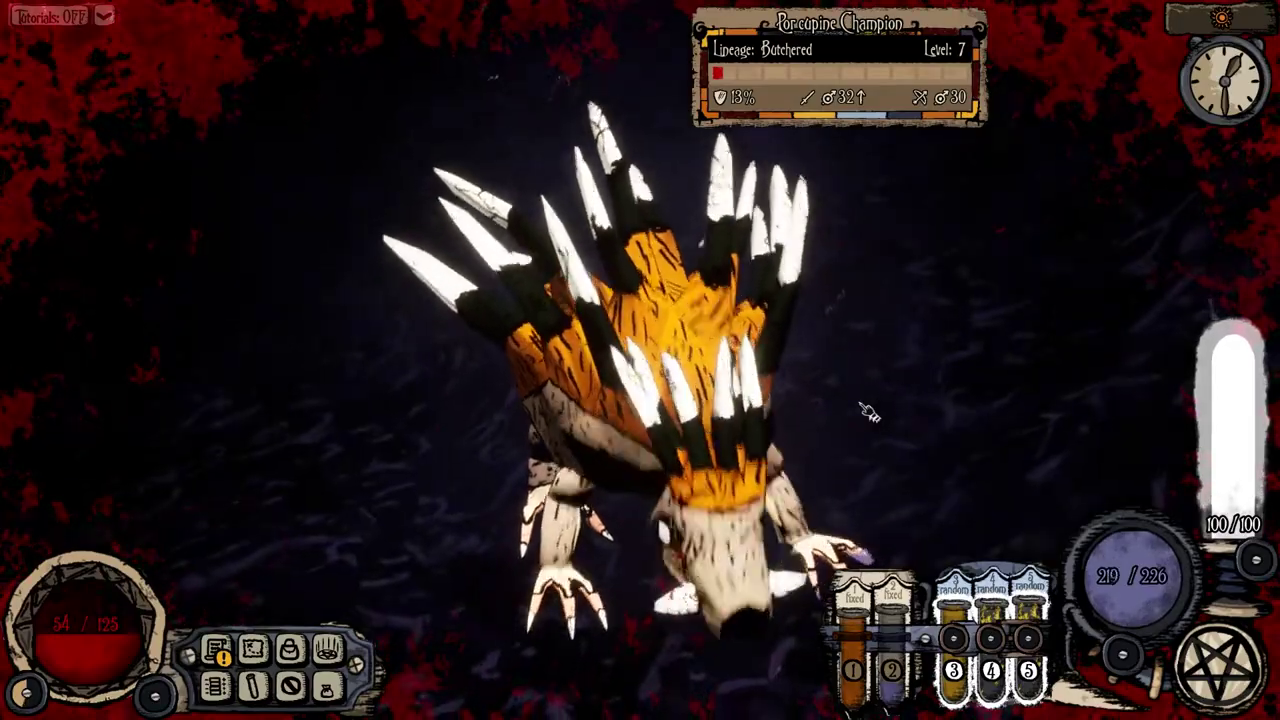
pyautogui.press('2')
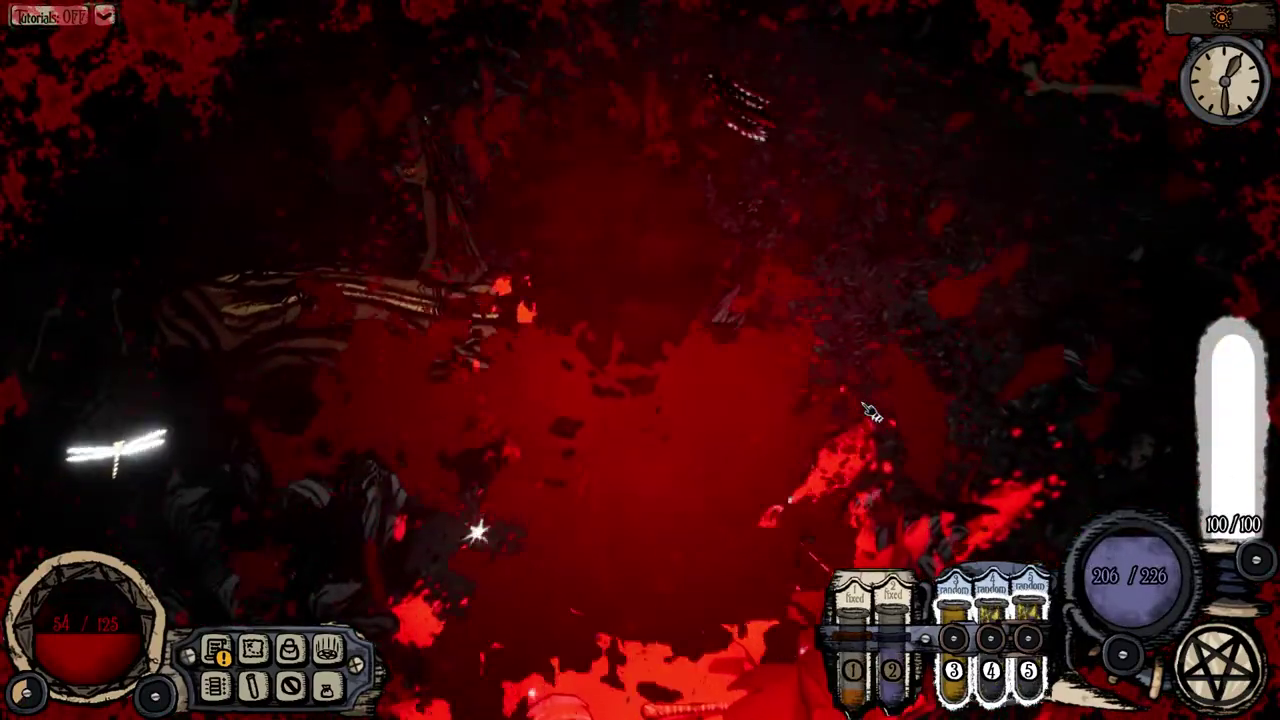